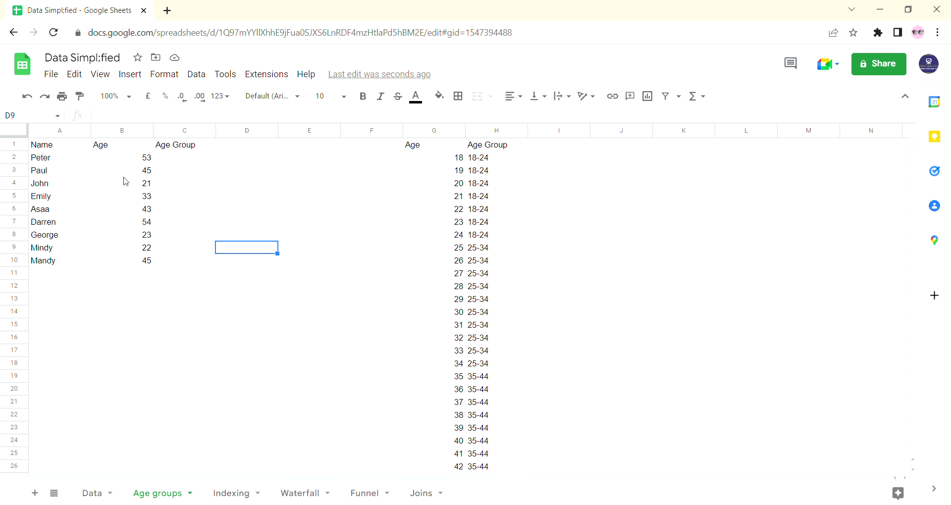
# Step: Highlight the Name list and then the ten ages in the Age column
pyautogui.click(59, 148)
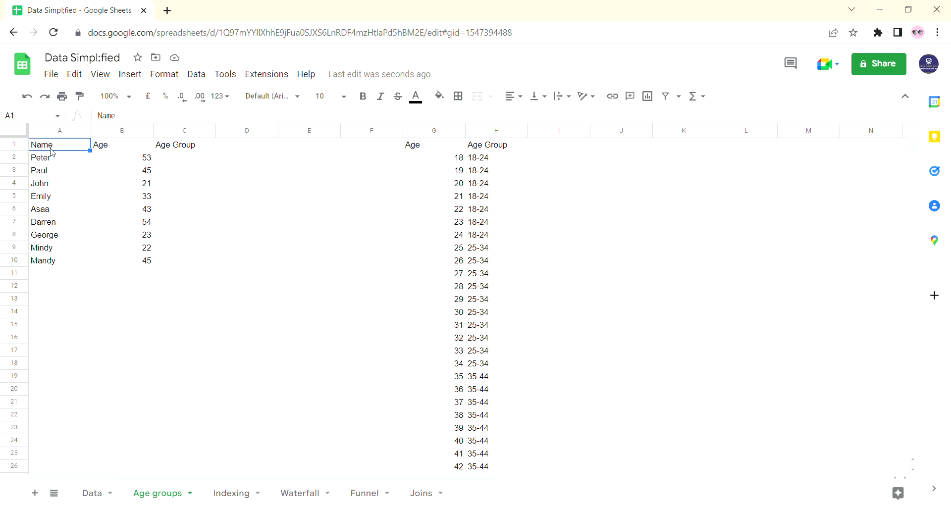
pyautogui.keyDown('shift'); pyautogui.click(57, 274); pyautogui.keyUp('shift')
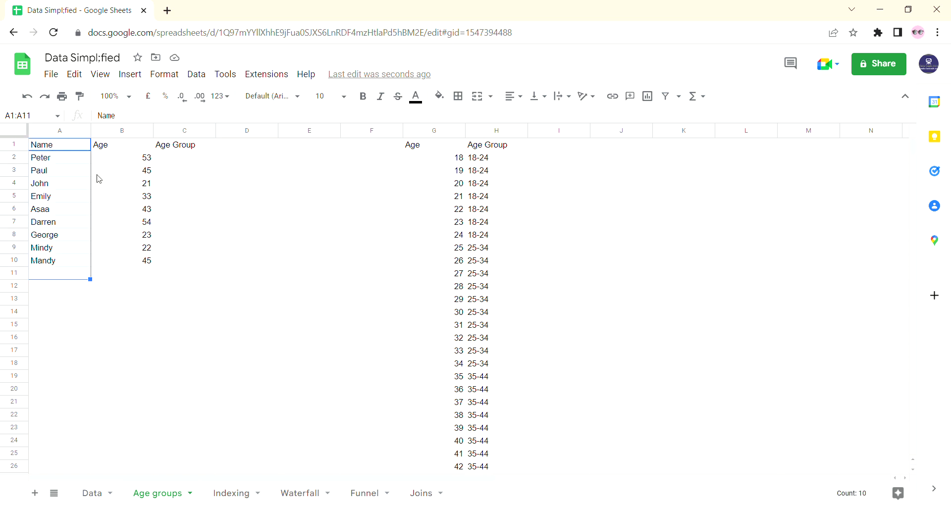
pyautogui.moveTo(114, 149); pyautogui.dragTo(109, 210)
pyautogui.moveTo(107, 247); pyautogui.dragTo(112, 269)
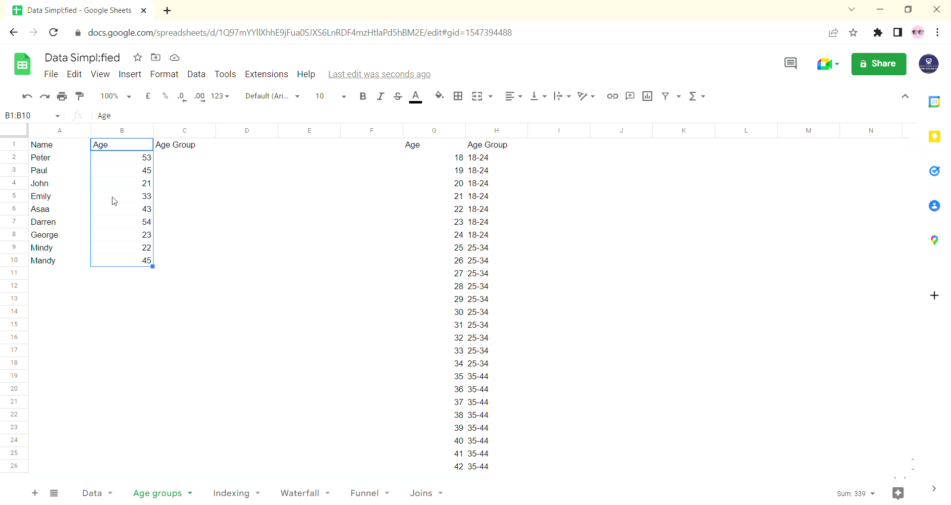
# Step: Enter the sample band 45-54 in C2, then clear it again
pyautogui.click(175, 160)
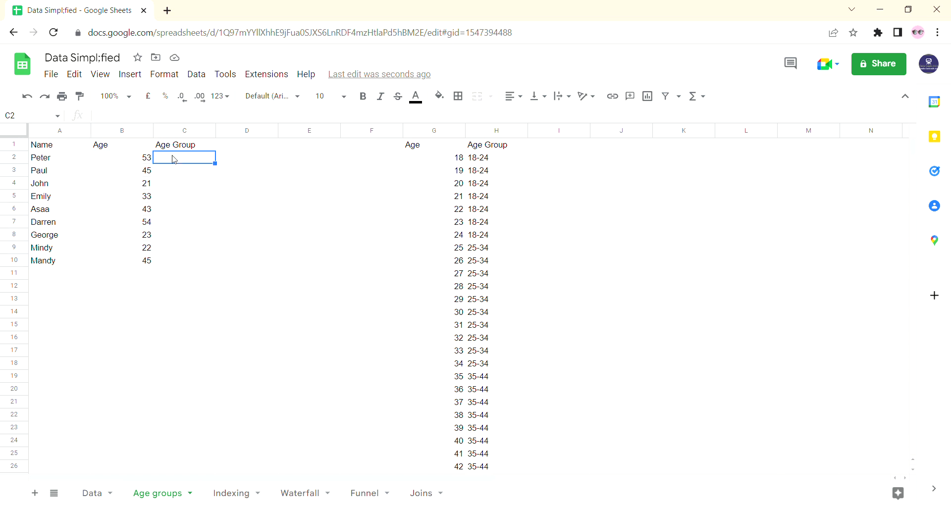
pyautogui.write('45-54')
pyautogui.press('Tab')
pyautogui.click(175, 160)
pyautogui.press('Delete')
# Step: Inspect the lookup table's ages in column G, starting from 18
pyautogui.click(449, 159)
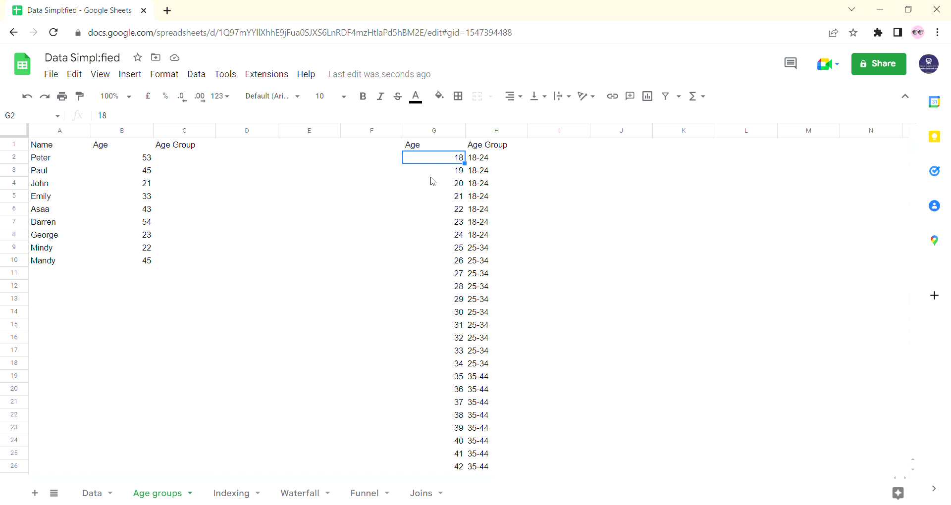
pyautogui.press('Down')
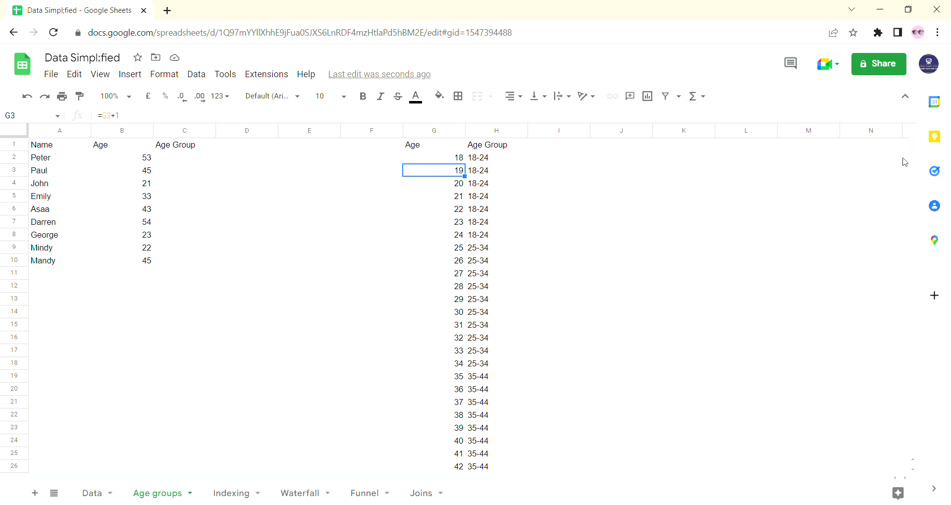
pyautogui.scroll(-15, 911, 165)
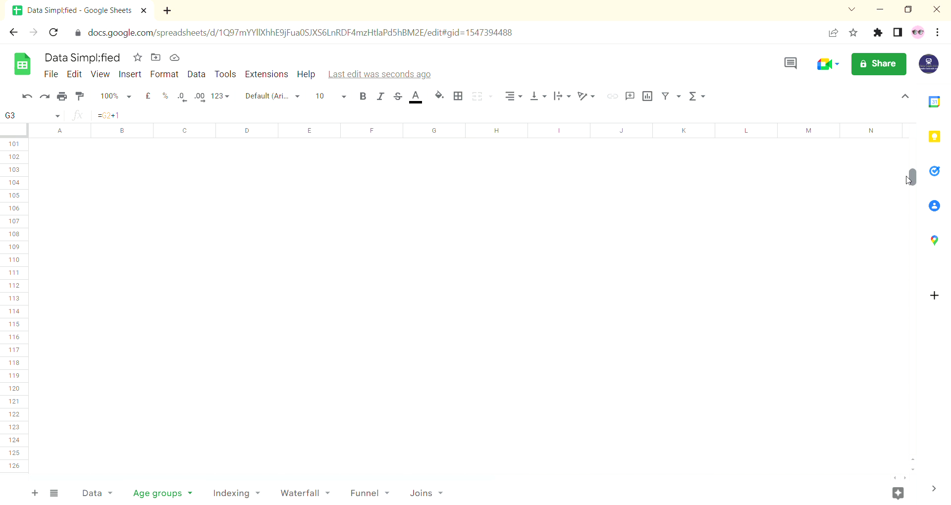
pyautogui.moveTo(910, 171); pyautogui.dragTo(910, 161)
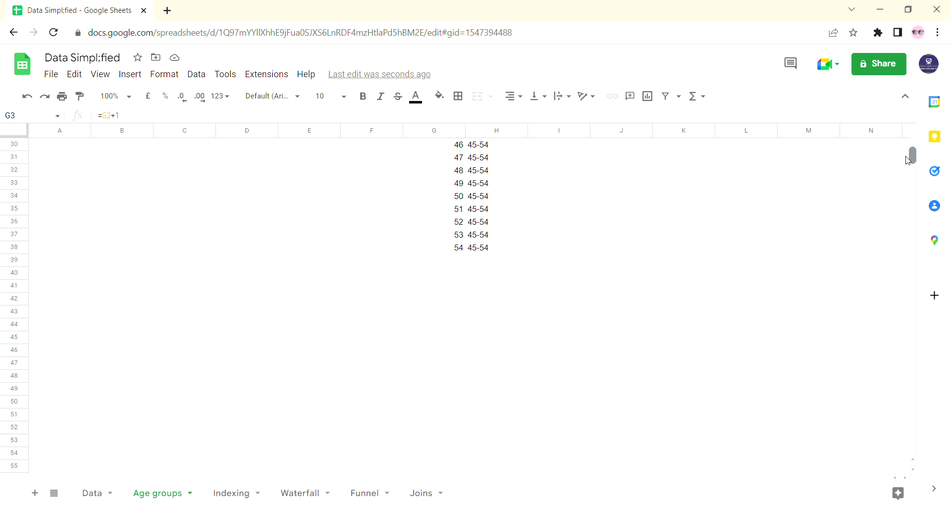
pyautogui.moveTo(910, 161); pyautogui.dragTo(910, 144)
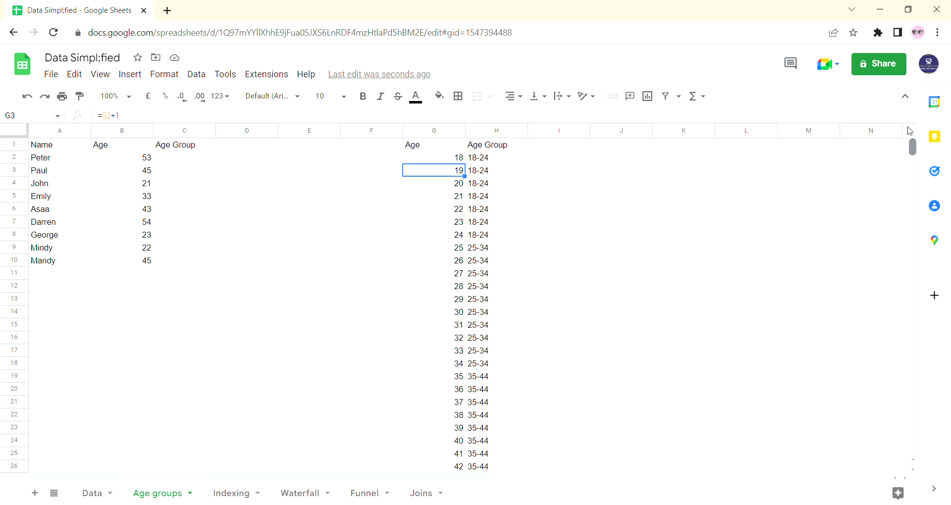
# Step: Review the age bands in column H (18-24, 25-34) and select the lookup table's Age and Age Group columns
pyautogui.click(494, 158)
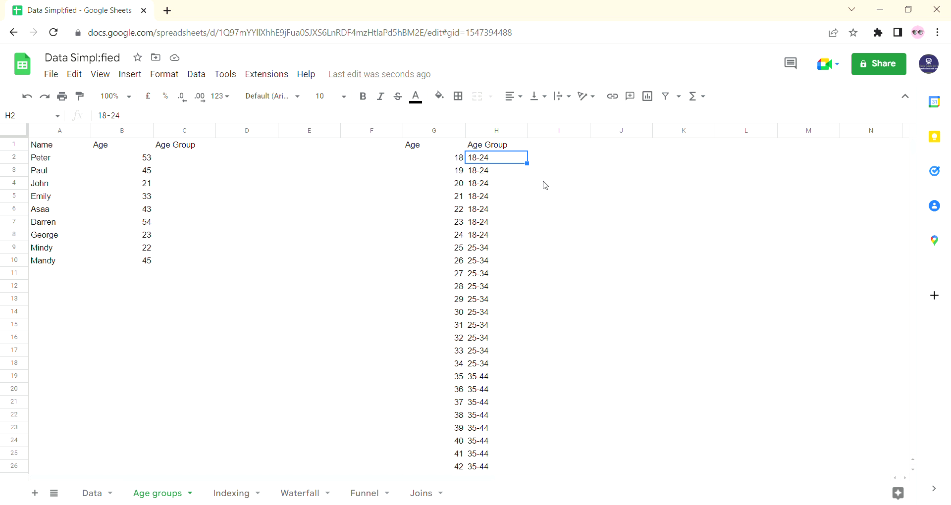
pyautogui.press('Down')
pyautogui.press('Down')
pyautogui.press('Up')
pyautogui.press('Up')
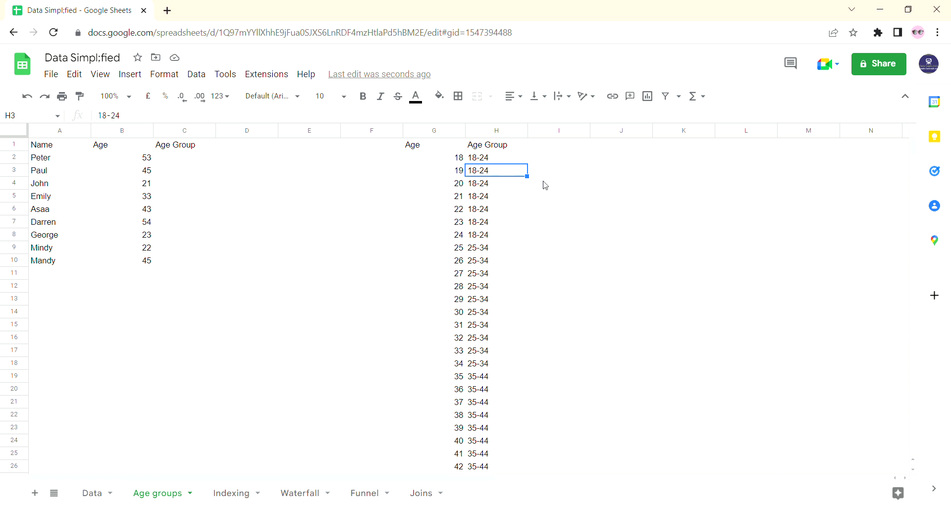
pyautogui.press('Down')
pyautogui.press('Down')
pyautogui.press('Down')
pyautogui.press('Down')
pyautogui.press('Down')
pyautogui.press('Down')
pyautogui.press('Down')
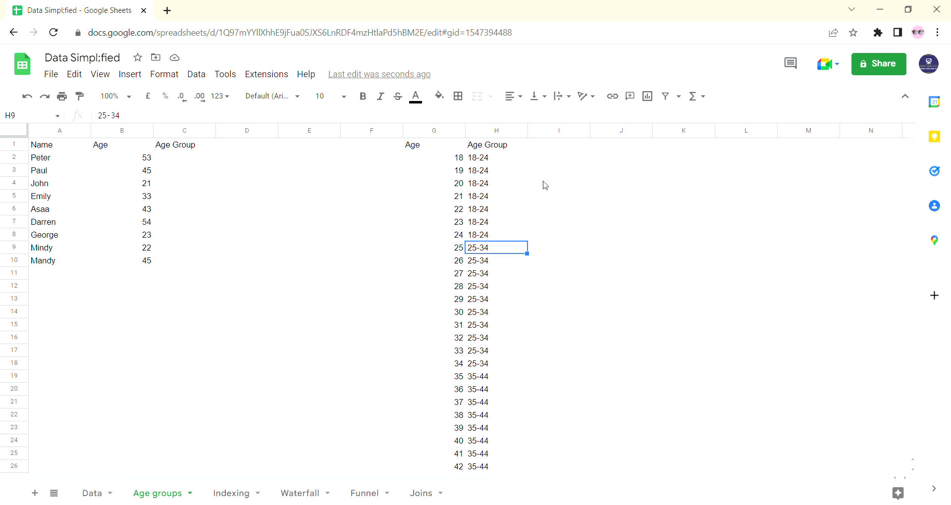
pyautogui.press('Down')
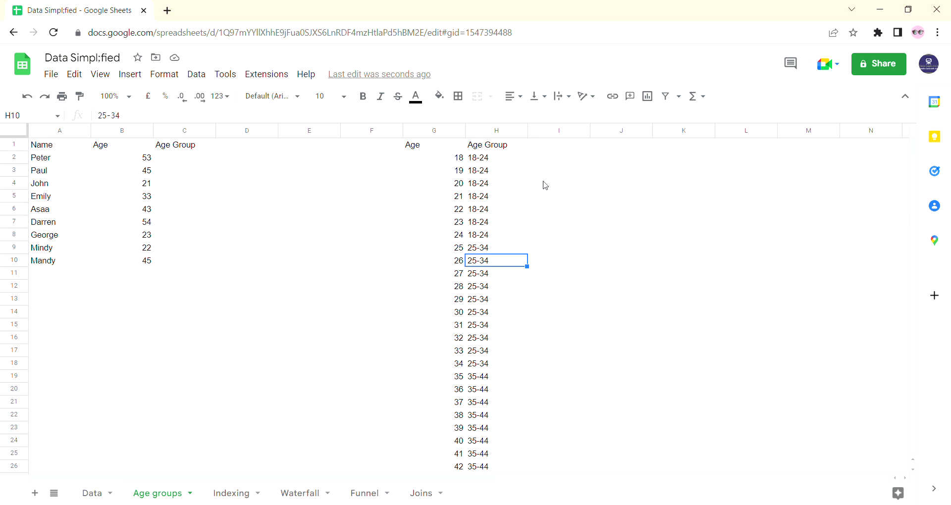
pyautogui.moveTo(432, 144); pyautogui.dragTo(449, 180)
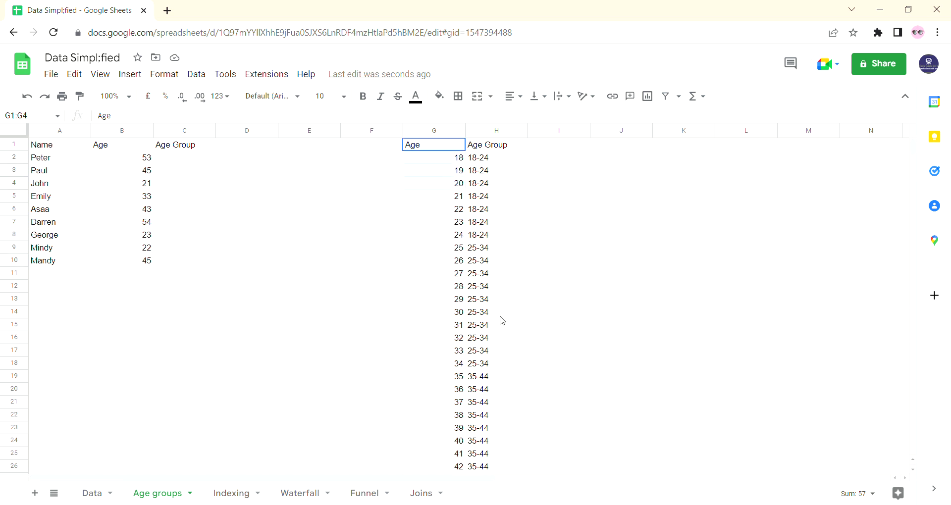
pyautogui.moveTo(502, 321); pyautogui.dragTo(503, 325)
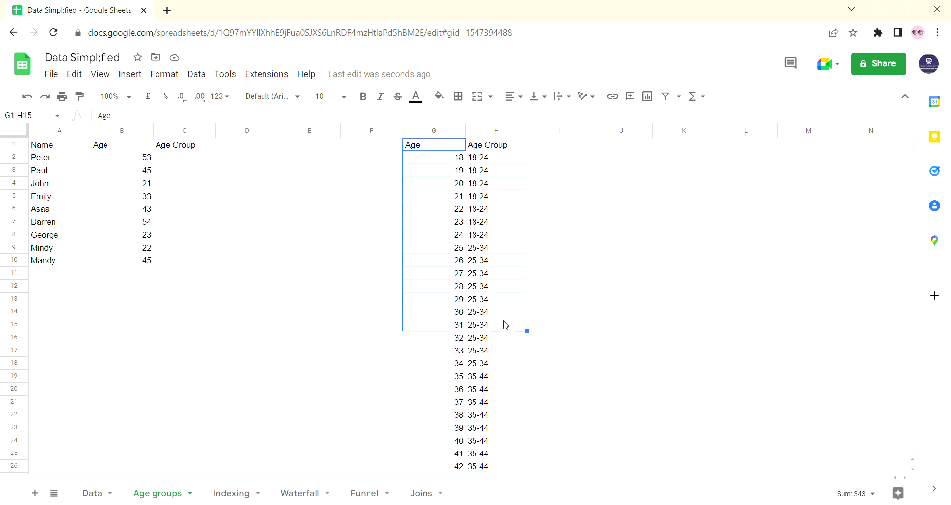
pyautogui.click(547, 314)
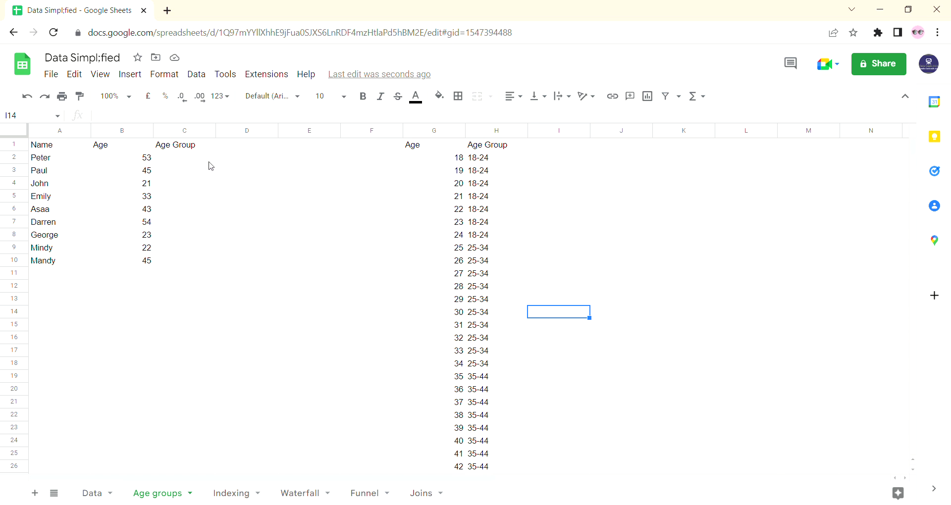
# Step: In C2, begin a VLOOKUP using the age in B2 as the lookup value
pyautogui.click(182, 164)
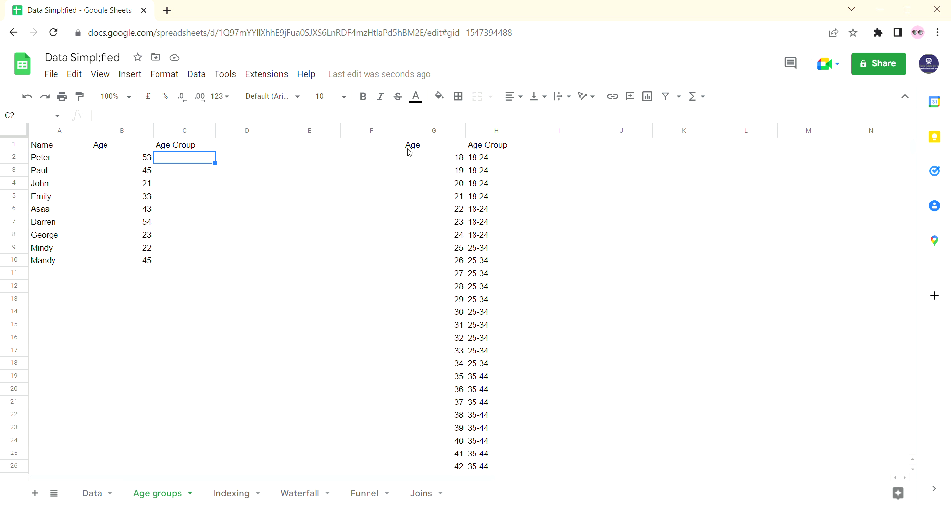
pyautogui.moveTo(408, 149); pyautogui.dragTo(475, 215)
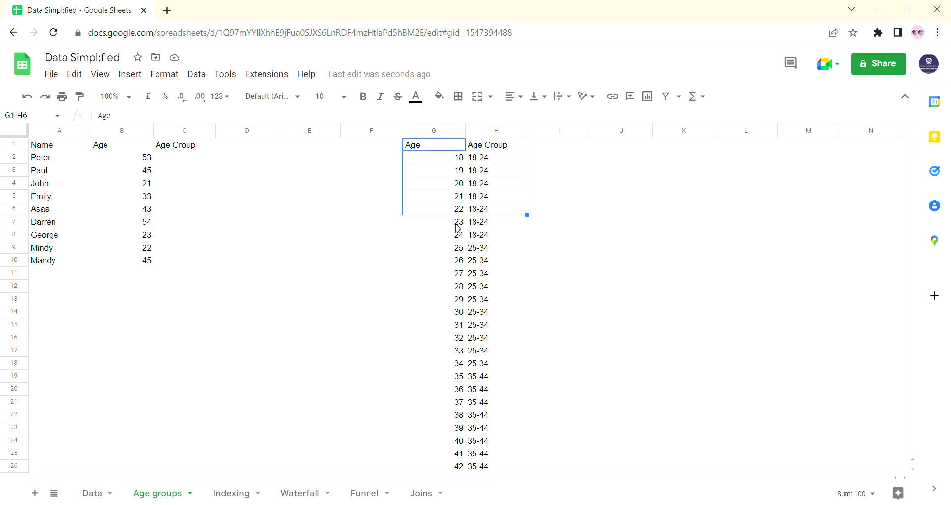
pyautogui.click(179, 162)
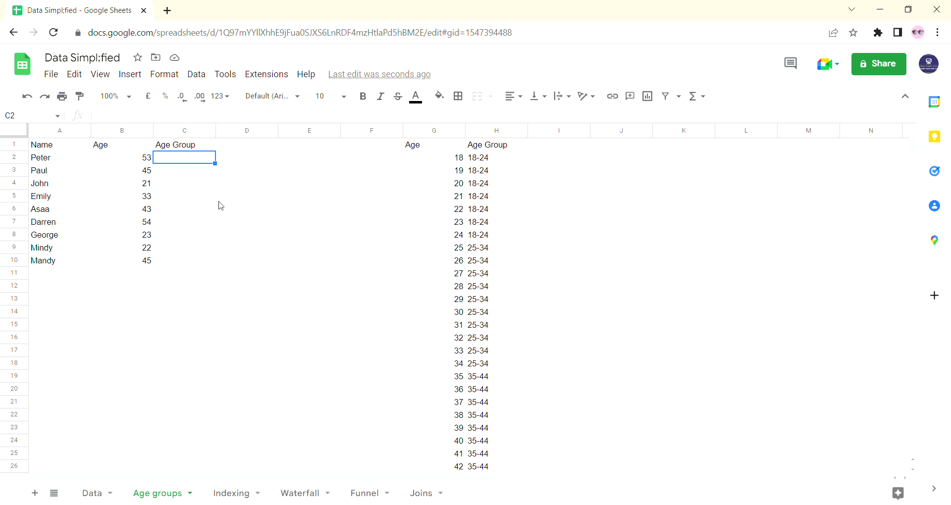
pyautogui.write('=v')
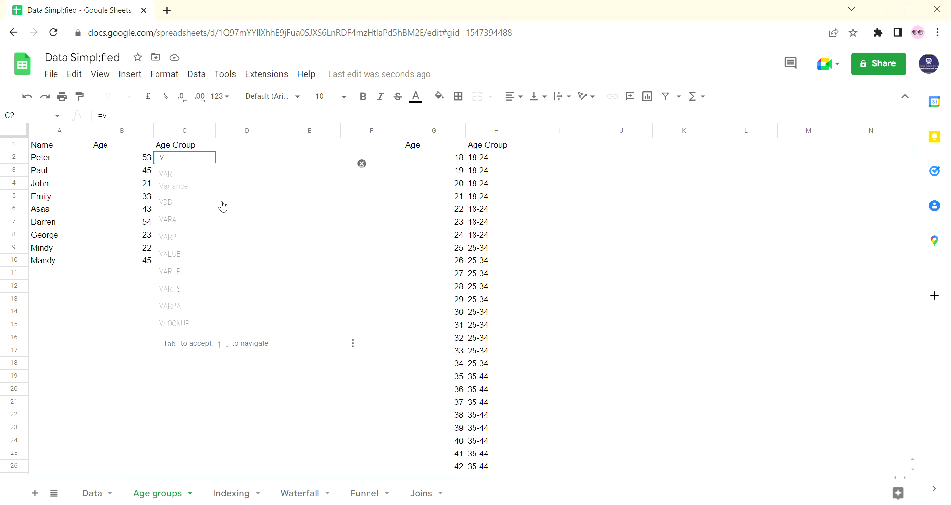
pyautogui.write('lookup(')
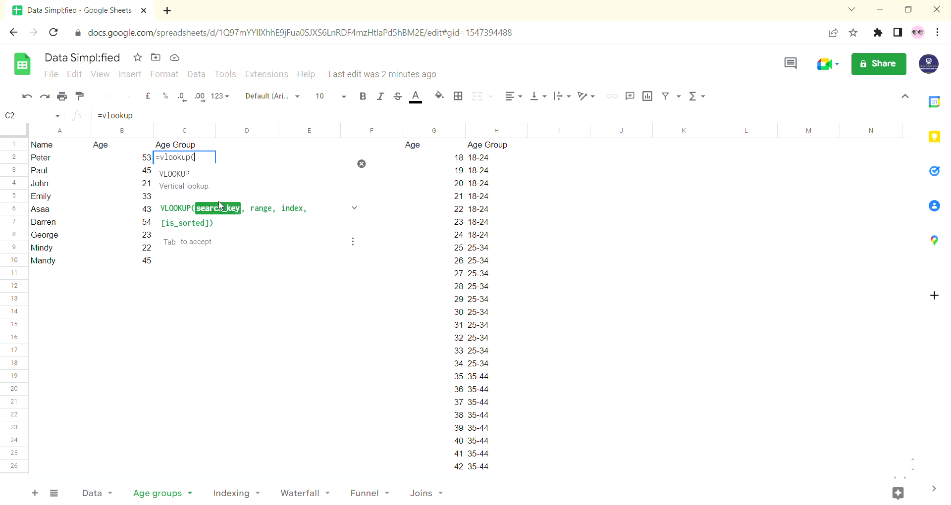
pyautogui.click(136, 162)
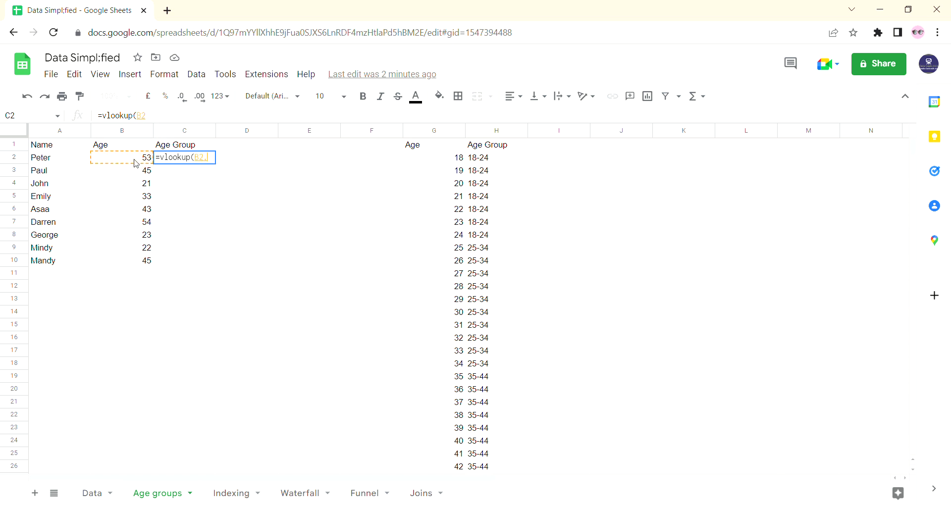
pyautogui.write(',')
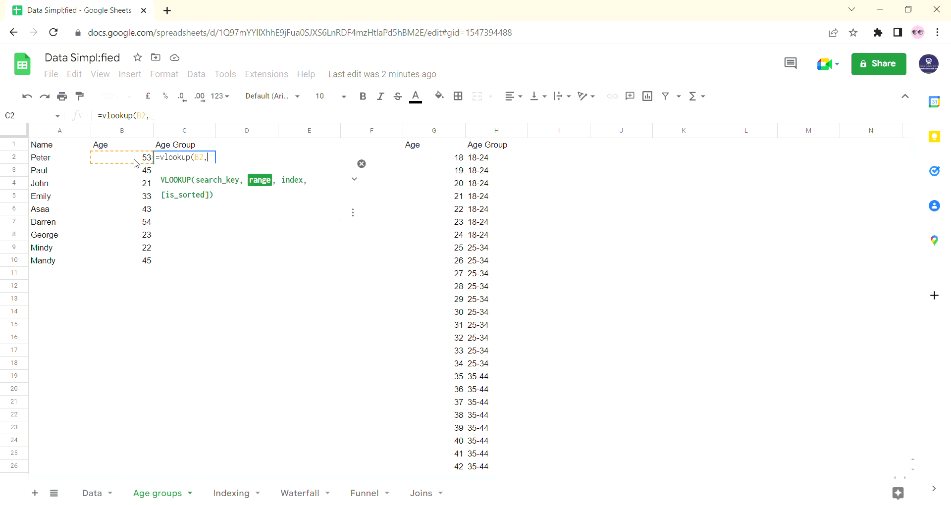
# Step: Complete the VLOOKUP with range G2:H38, column 2 and false for exact match
pyautogui.click(430, 159)
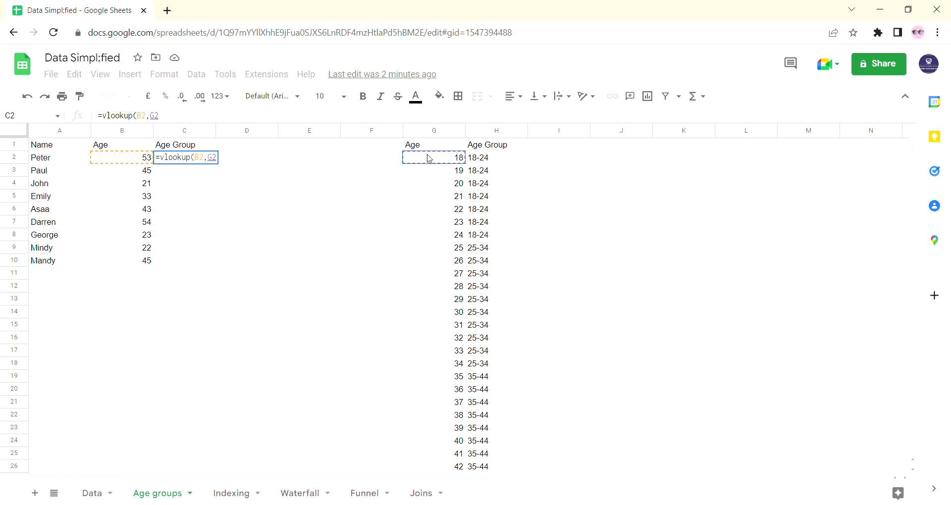
pyautogui.hotkey('shift', 'Right')
pyautogui.hotkey('ctrl', 'shift', 'Down')
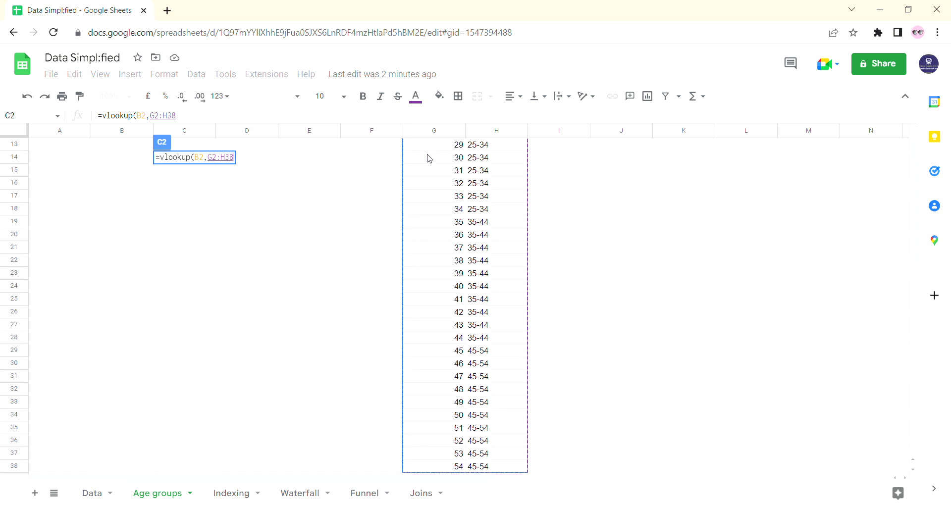
pyautogui.write(',')
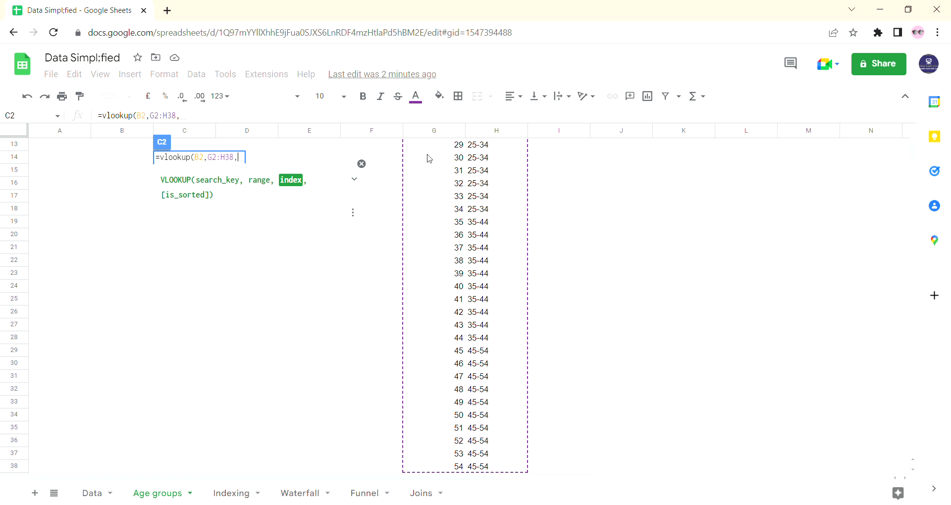
pyautogui.write('2')
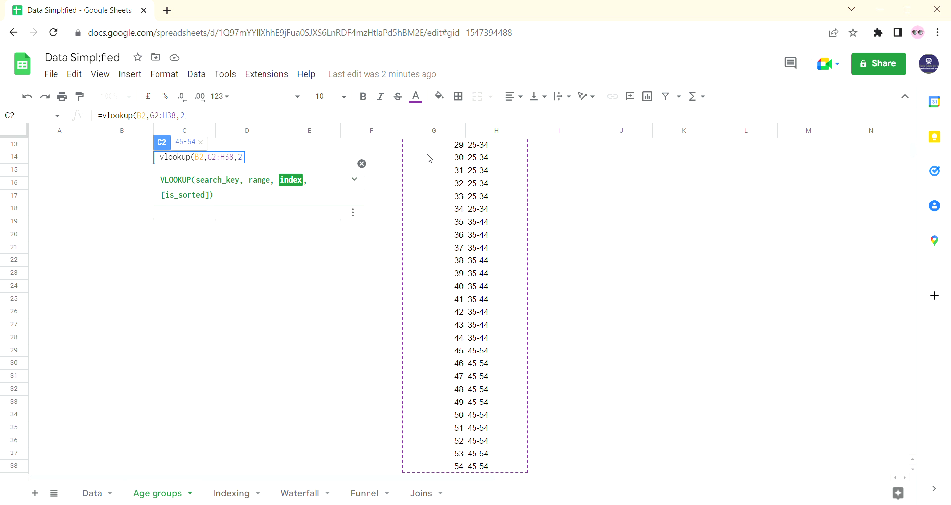
pyautogui.write(',false)')
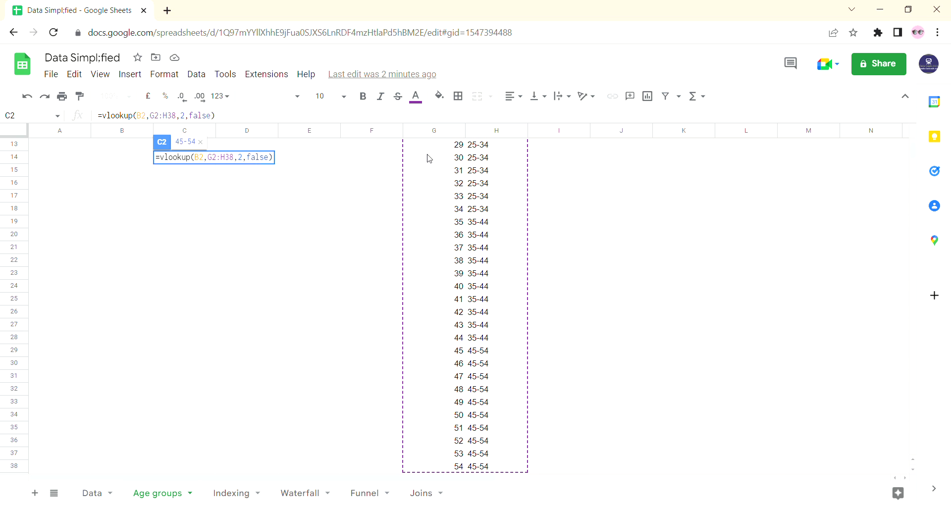
pyautogui.press('Return')
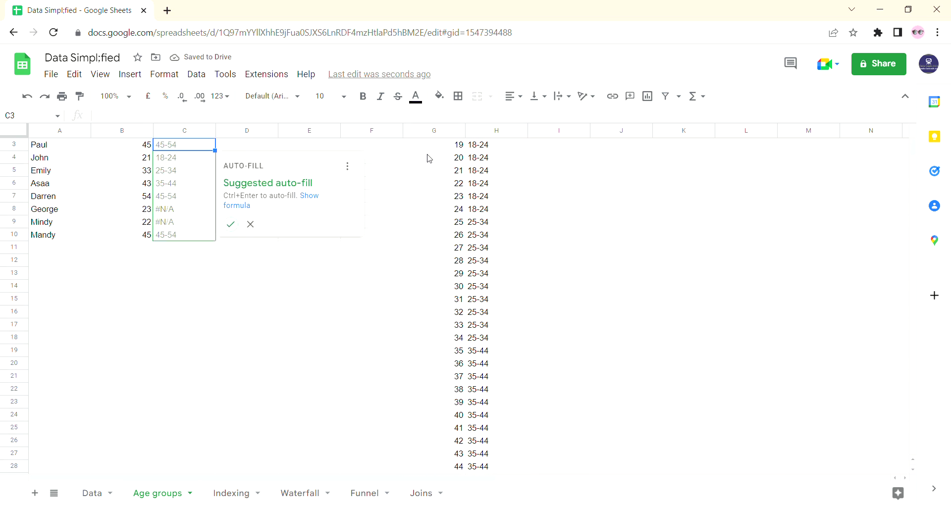
# Step: Dismiss the C3:C10 auto-fill suggestion and change C2's lookup range to $G$2:$H$38
pyautogui.click(253, 229)
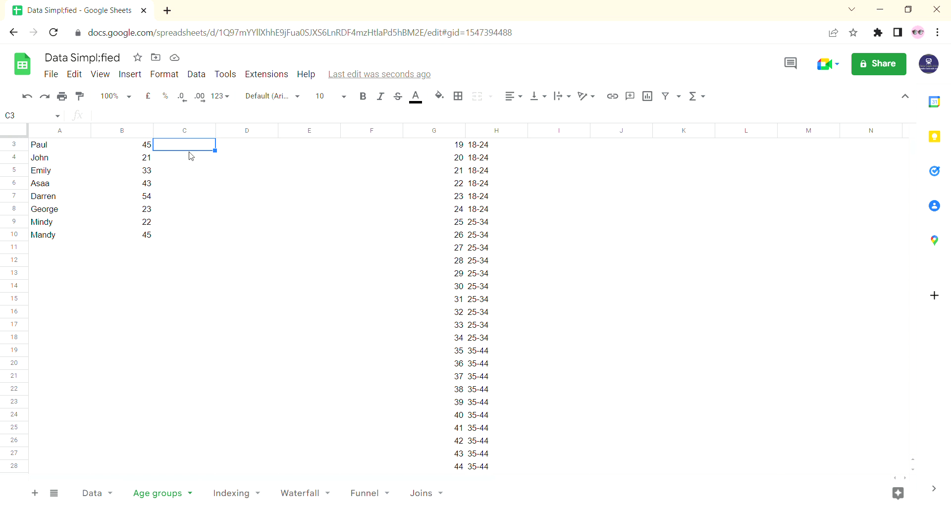
pyautogui.press('Up')
pyautogui.press('Up')
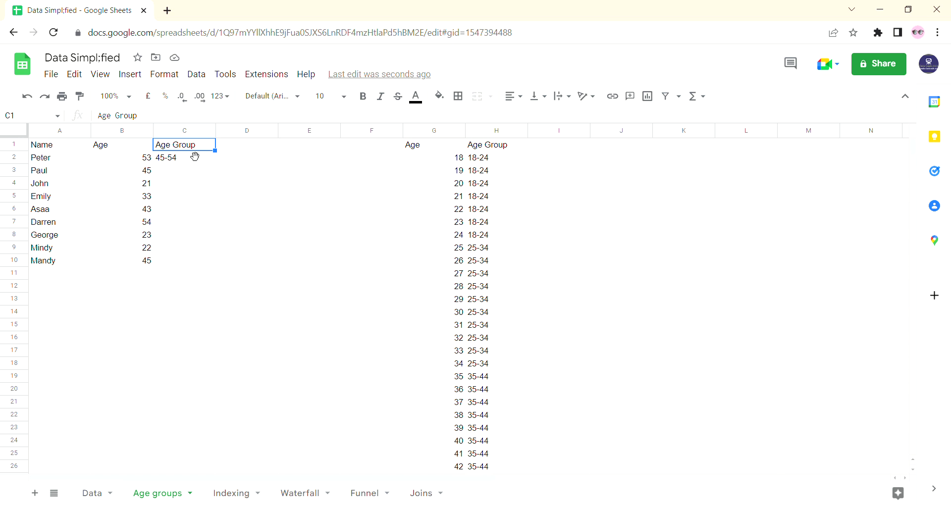
pyautogui.press('Down')
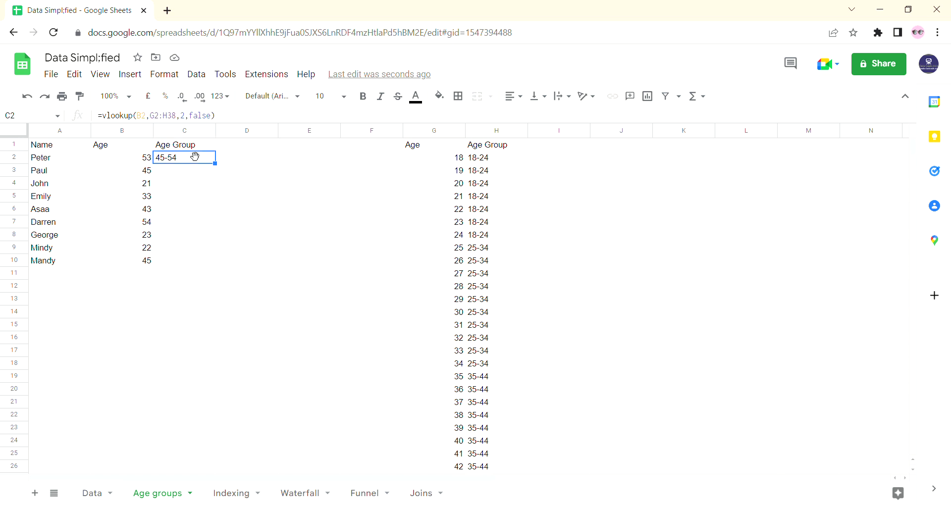
pyautogui.click(160, 116)
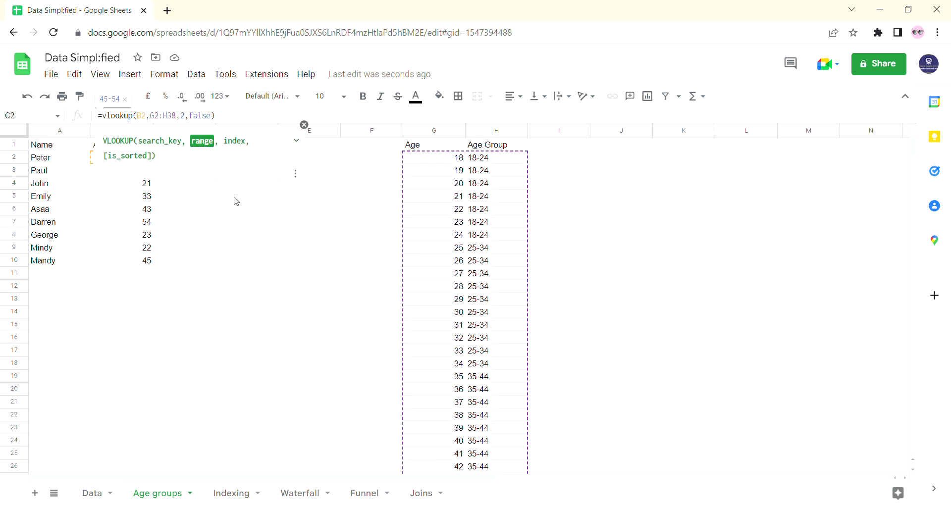
pyautogui.press('F4')
# Step: Commit the absolute-range formula and fill C2's VLOOKUP down to C10
pyautogui.press('Return')
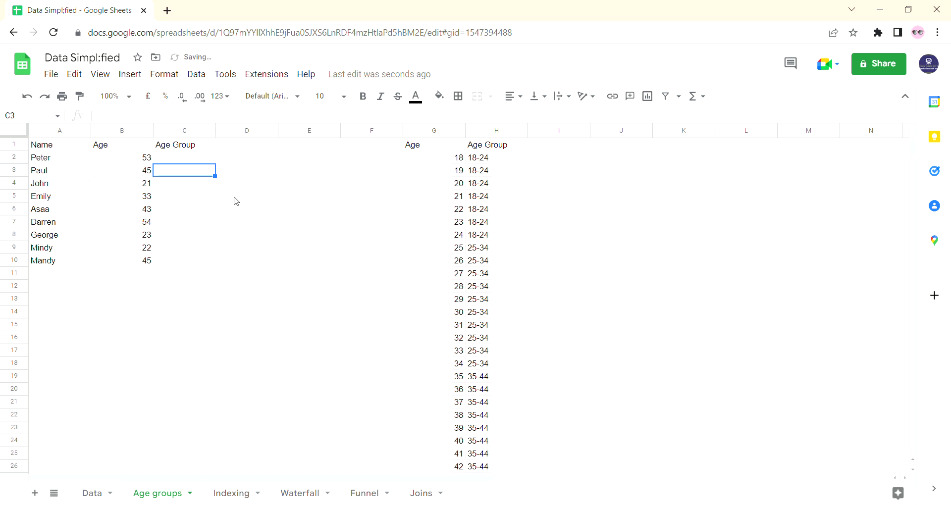
pyautogui.click(202, 160)
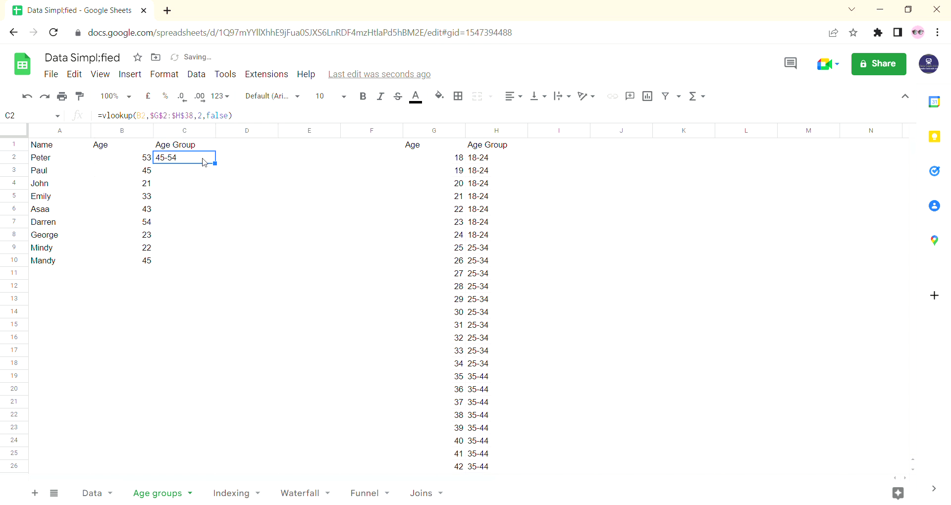
pyautogui.doubleClick(215, 164)
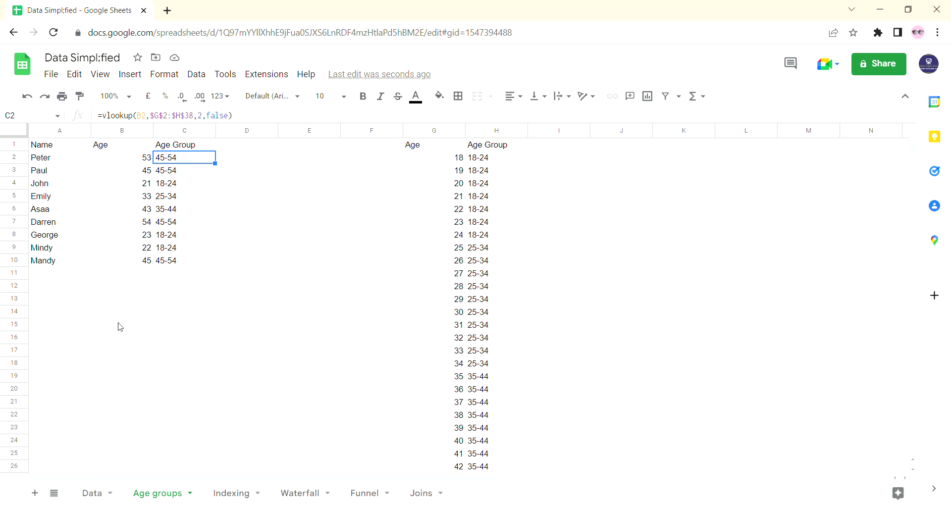
# Step: Check the filled age-band formulas in rows 8 and 3
pyautogui.click(52, 236)
pyautogui.press('Right')
pyautogui.press('Right')
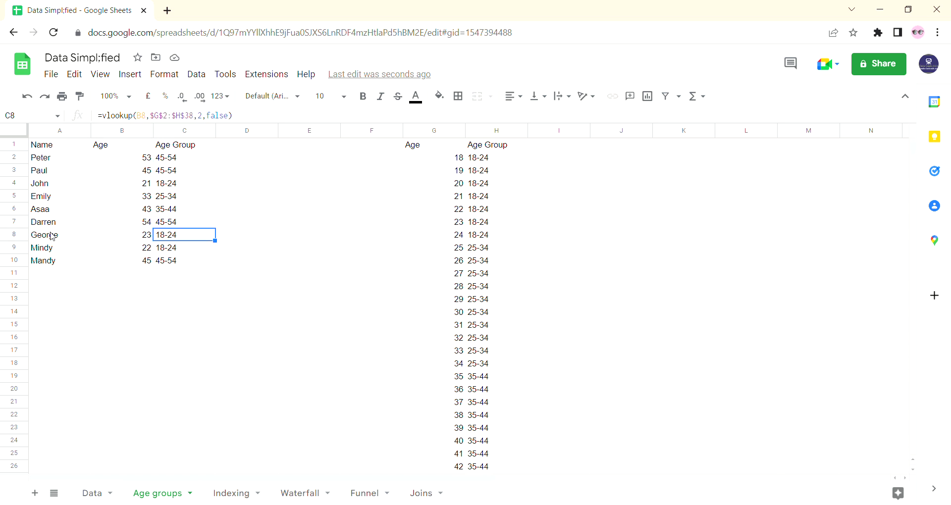
pyautogui.click(56, 176)
pyautogui.press('Right')
pyautogui.press('Right')
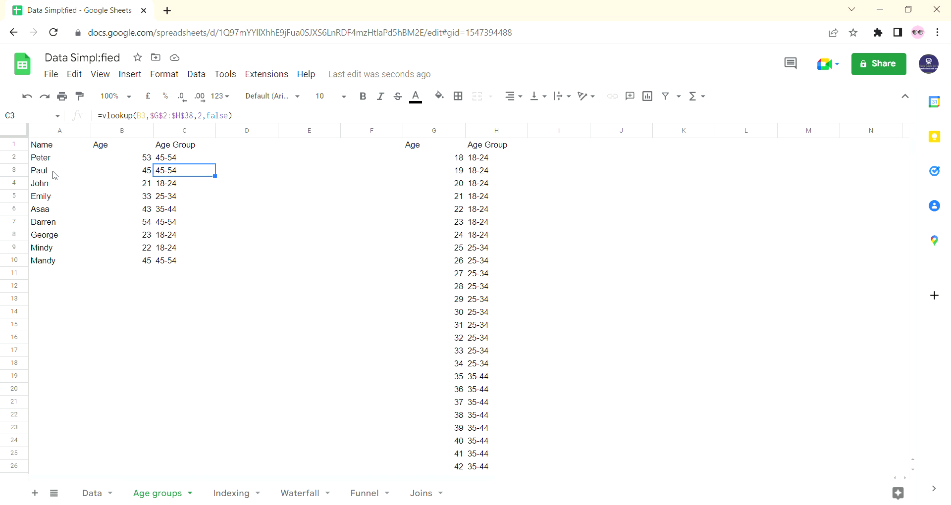
pyautogui.press('Right')
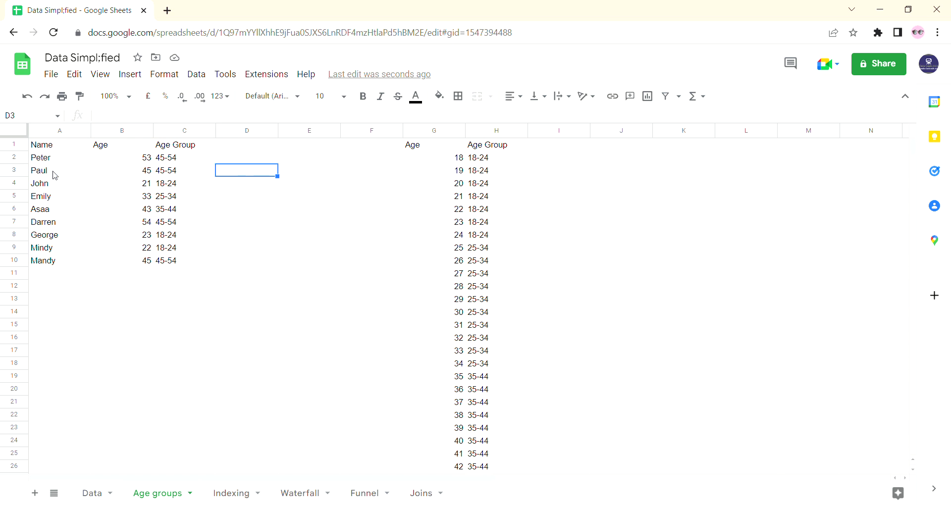